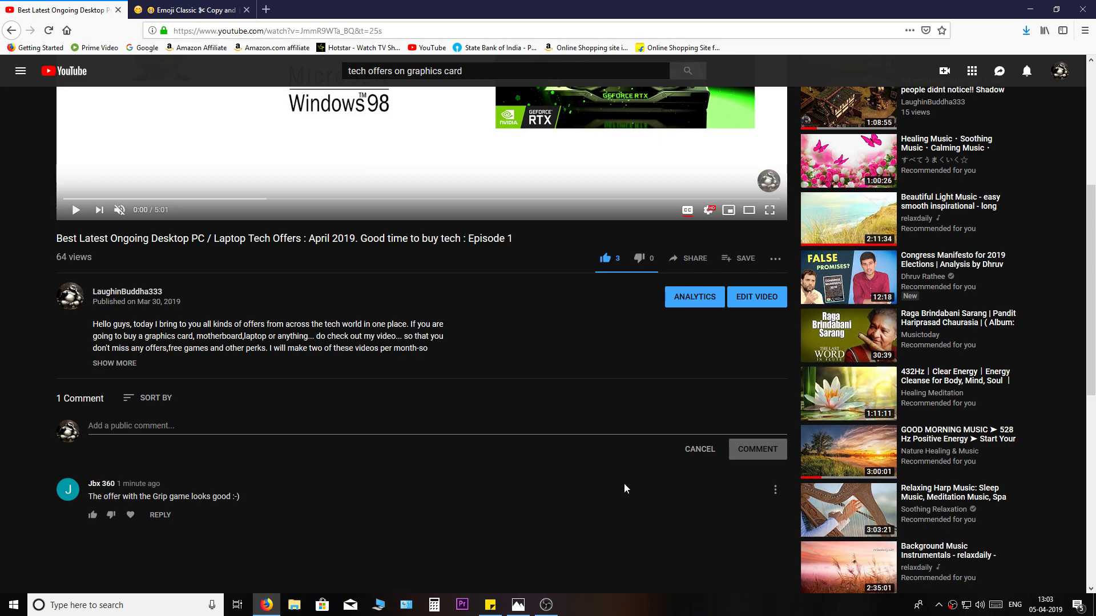
Open a reply box under the Grip game offer comment.
{"action": "left_click", "coordinate": [160, 516]}
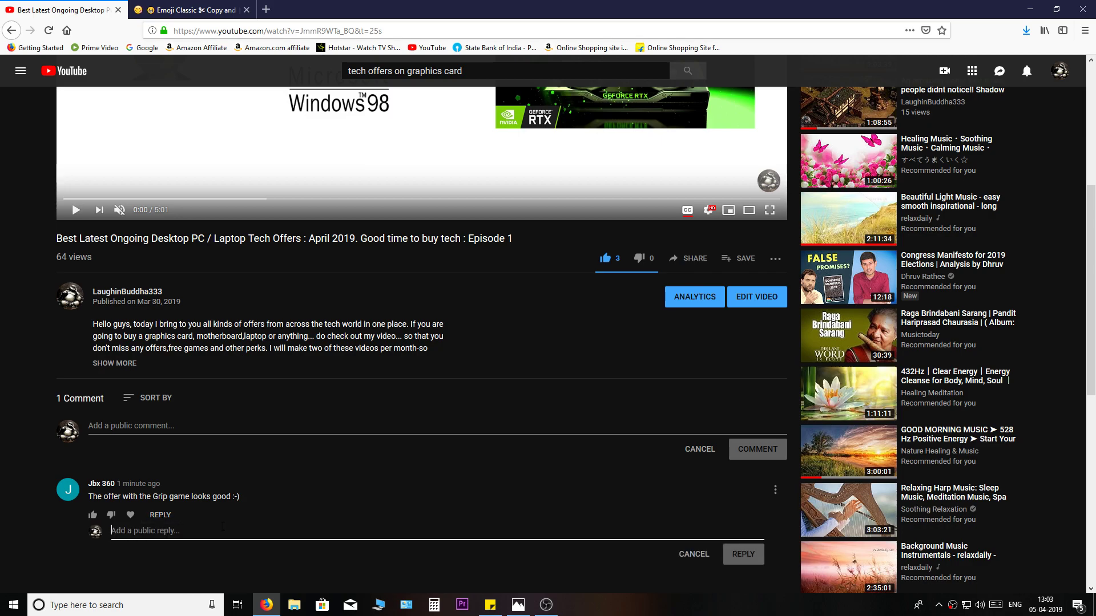
{"action": "type", "text": "yes "}
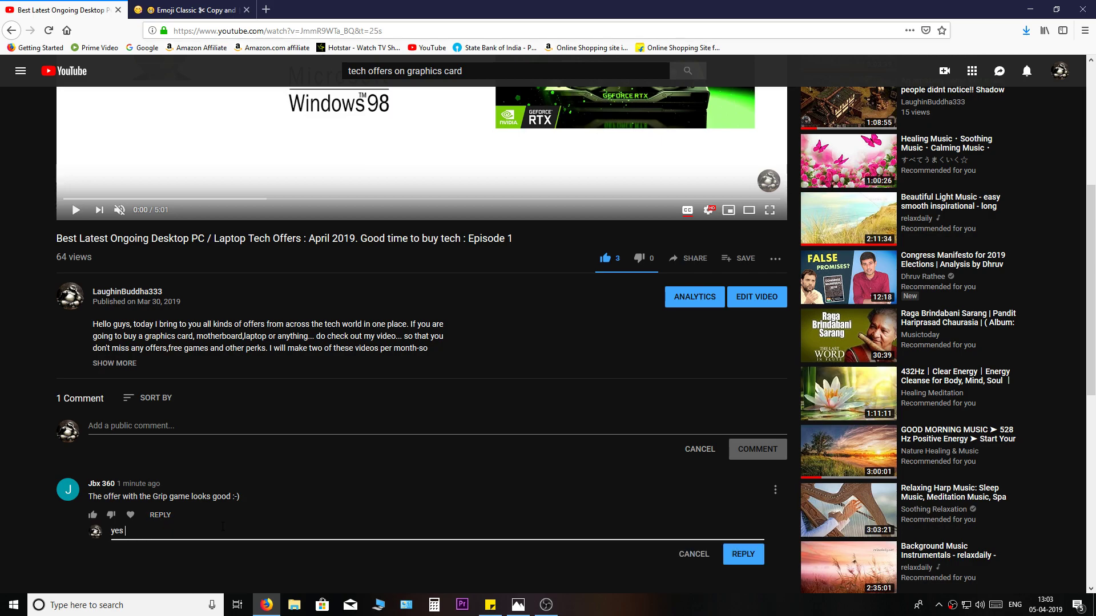
{"action": "type", "text": "it does"}
Add the recent smiley emoji to the reply, post it, and bring up the sticky note.
{"action": "key", "text": "super+period"}
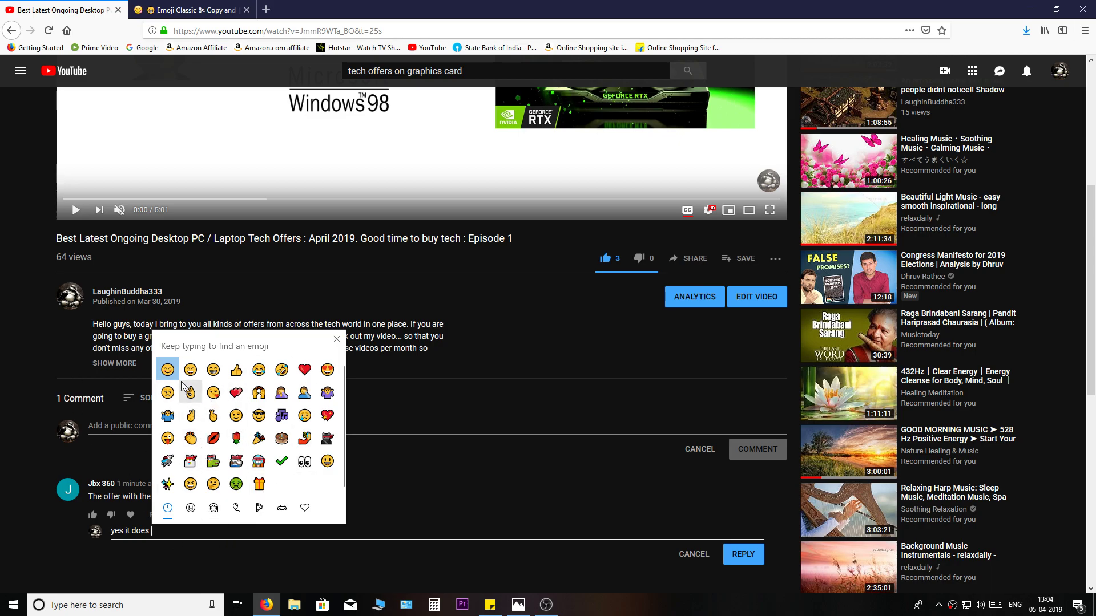
{"action": "left_click", "coordinate": [190, 508]}
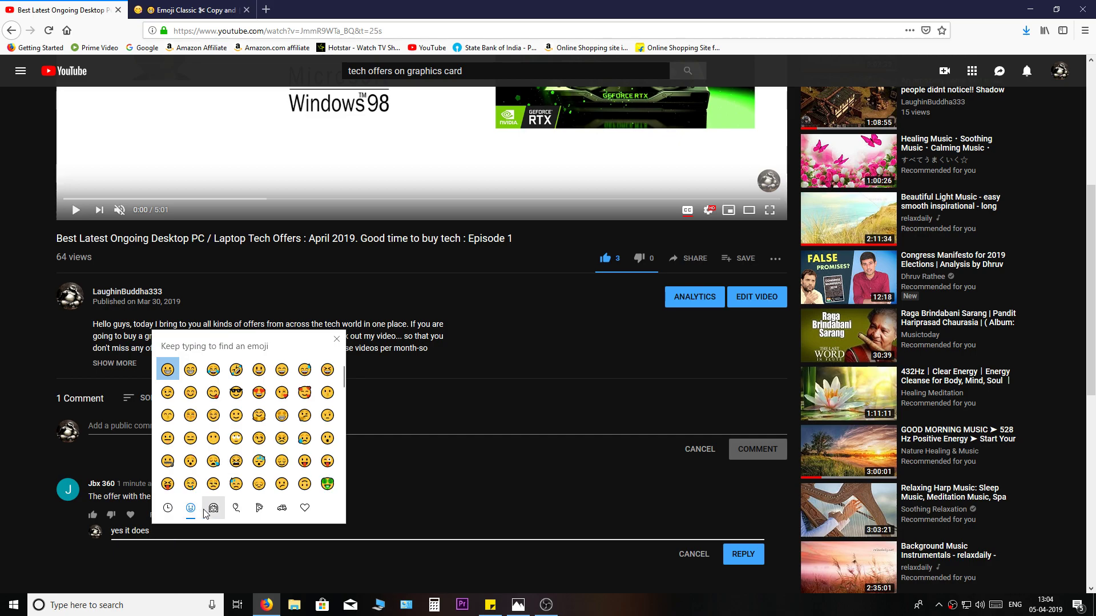
{"action": "left_click", "coordinate": [214, 507]}
{"action": "left_click", "coordinate": [167, 508]}
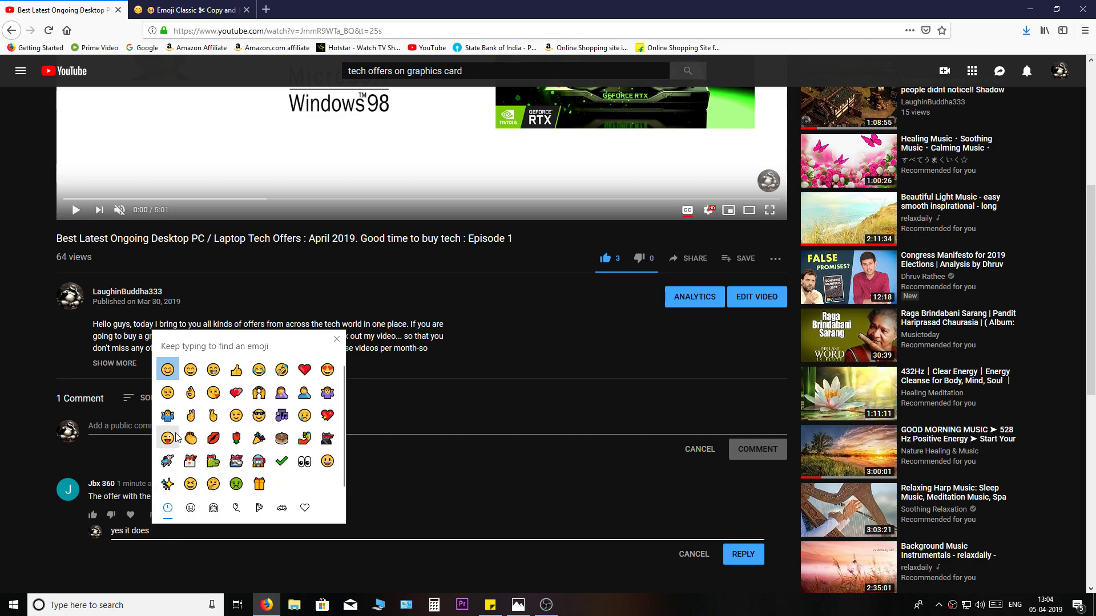
{"action": "left_click", "coordinate": [168, 369]}
{"action": "left_click", "coordinate": [756, 553]}
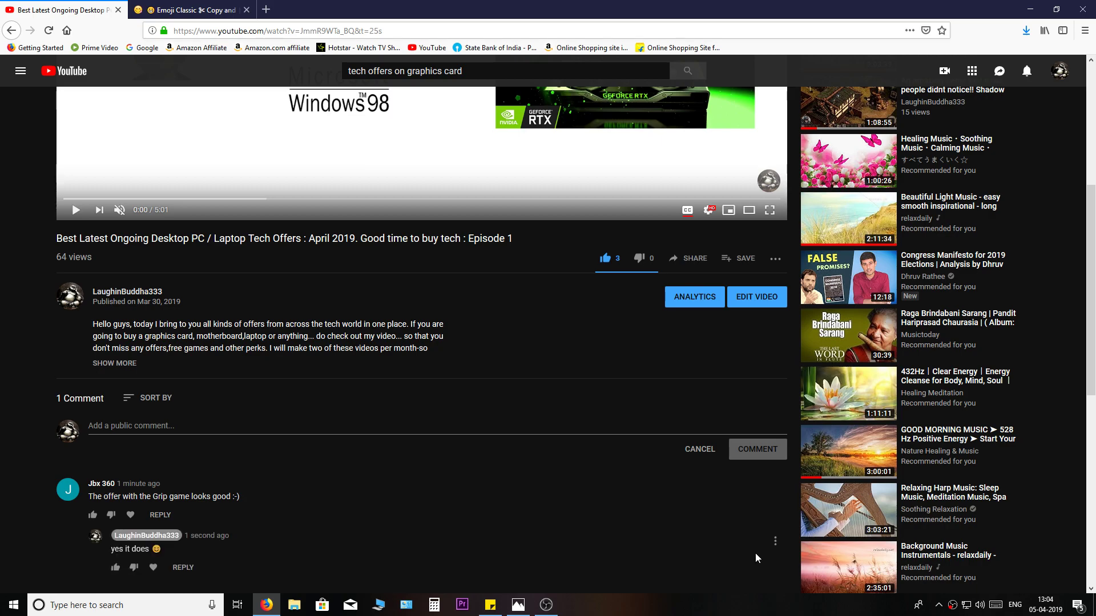
{"action": "left_click", "coordinate": [489, 605]}
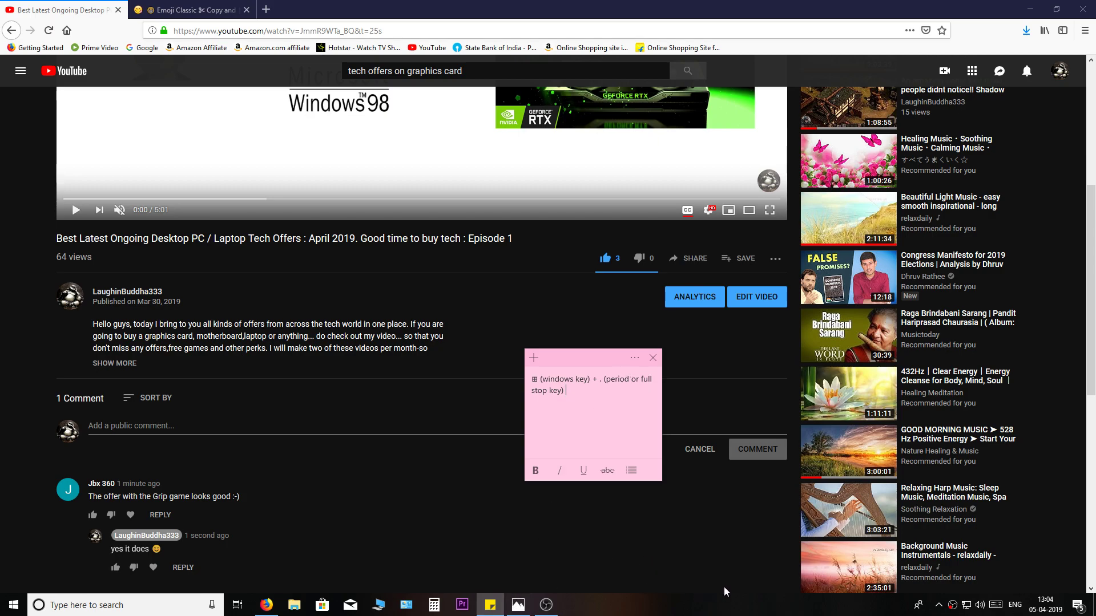
Insert the grinning sweat-drop emoji at the note's end using the touch keyboard.
{"action": "left_click", "coordinate": [996, 609]}
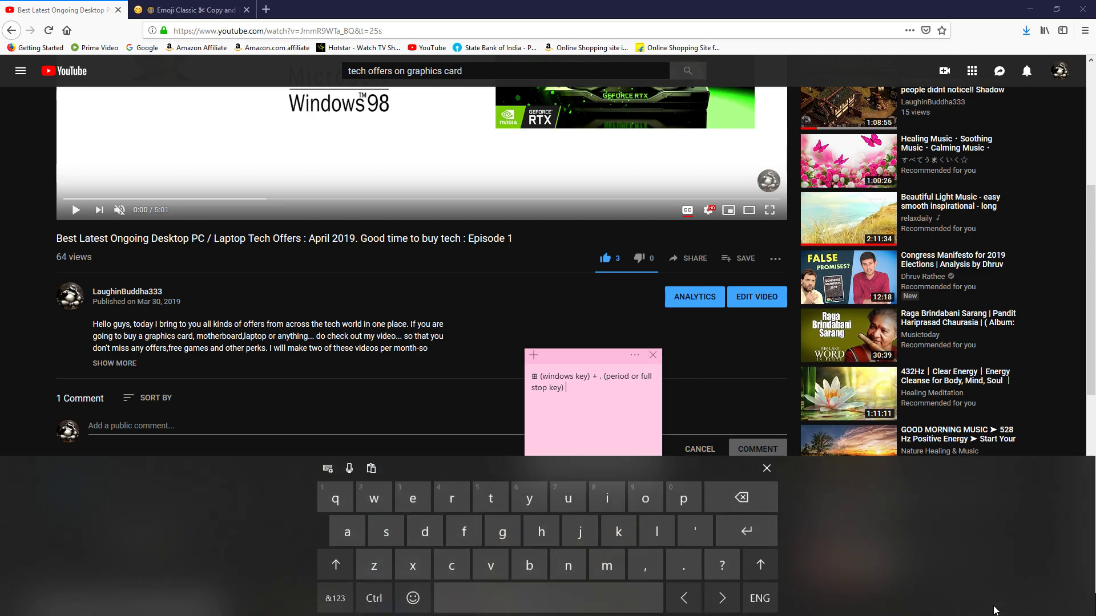
{"action": "left_click", "coordinate": [425, 602]}
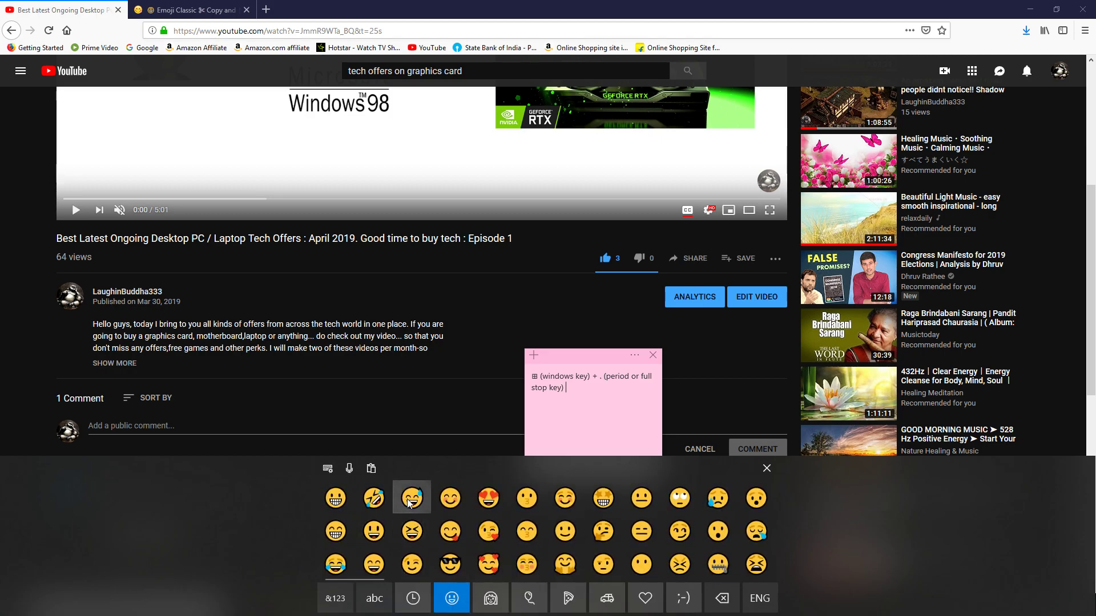
{"action": "left_click", "coordinate": [409, 504]}
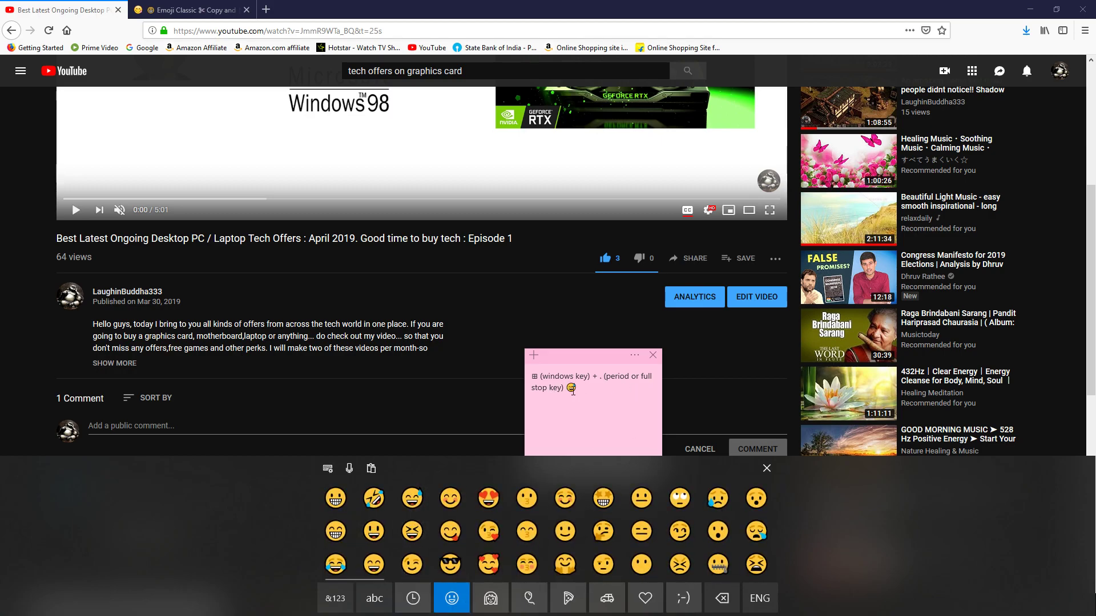
{"action": "left_click", "coordinate": [766, 469]}
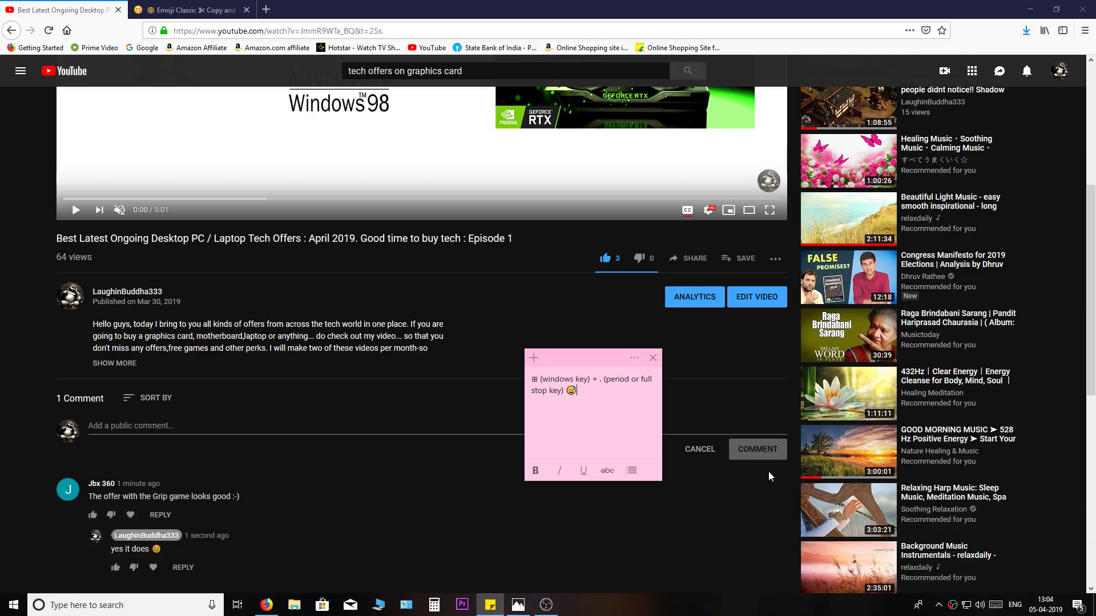
{"action": "right_click", "coordinate": [614, 605]}
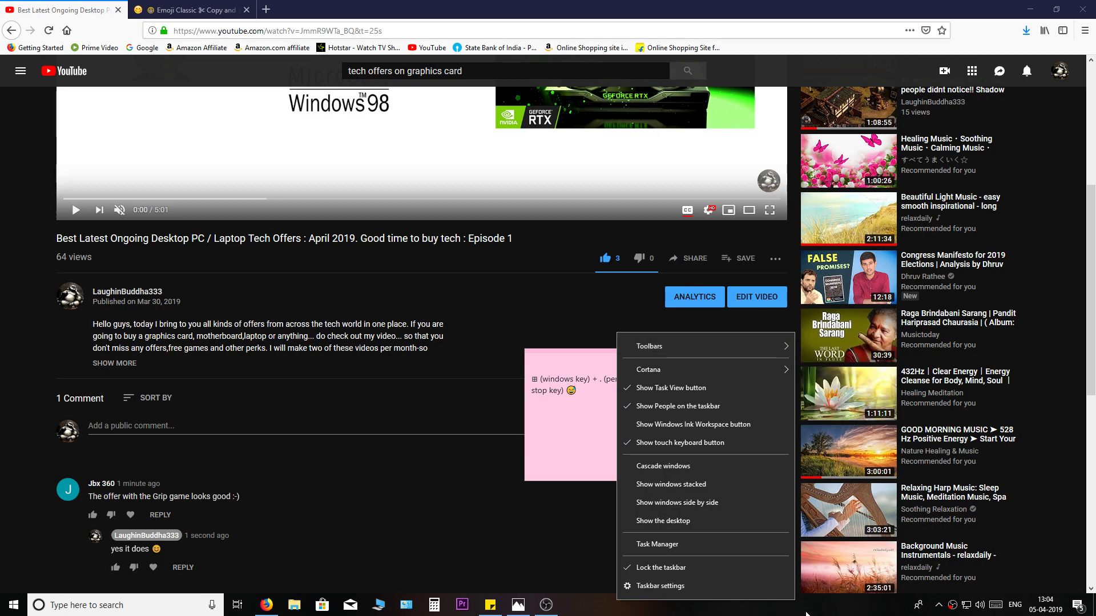
{"action": "left_click", "coordinate": [865, 611]}
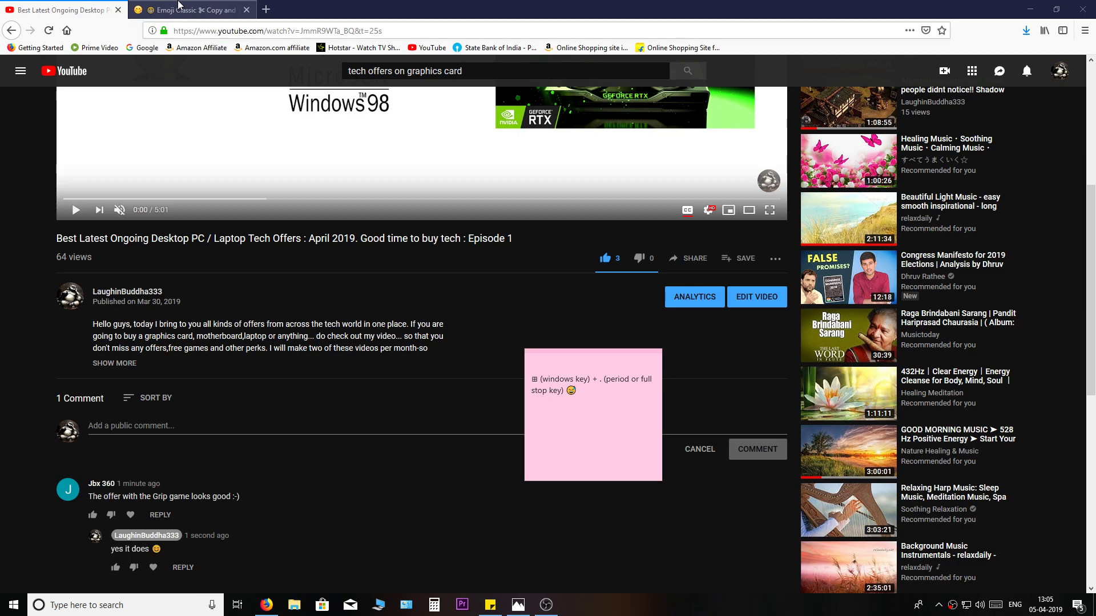
Copy the red goblin face emoji from Emoji Classic, then return to YouTube.
{"action": "left_click", "coordinate": [184, 11]}
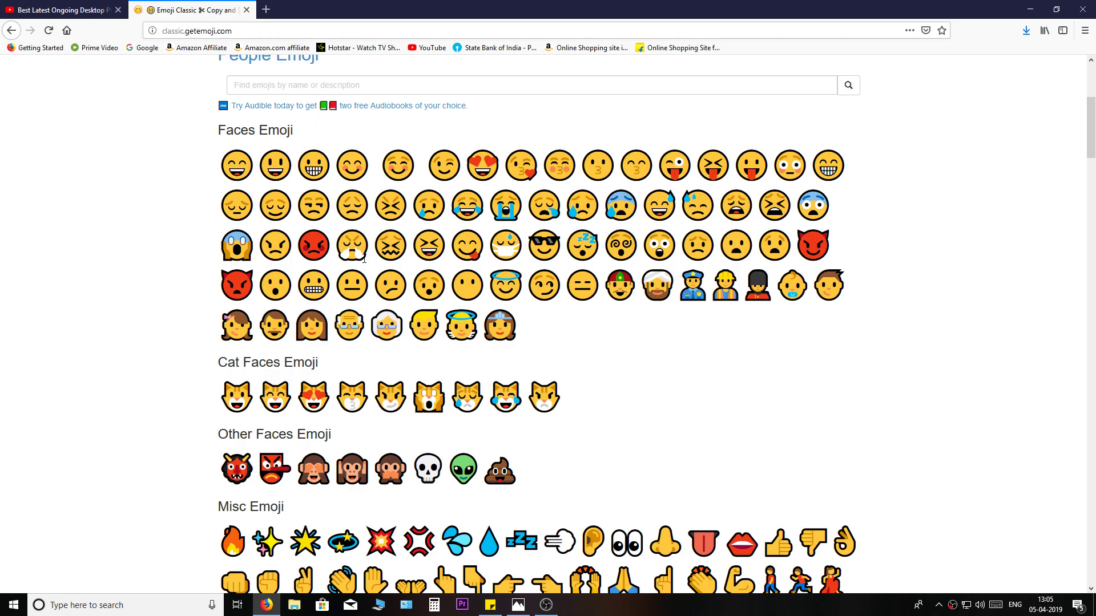
{"action": "scroll", "coordinate": [418, 302], "scroll_direction": "down", "scroll_amount": 1}
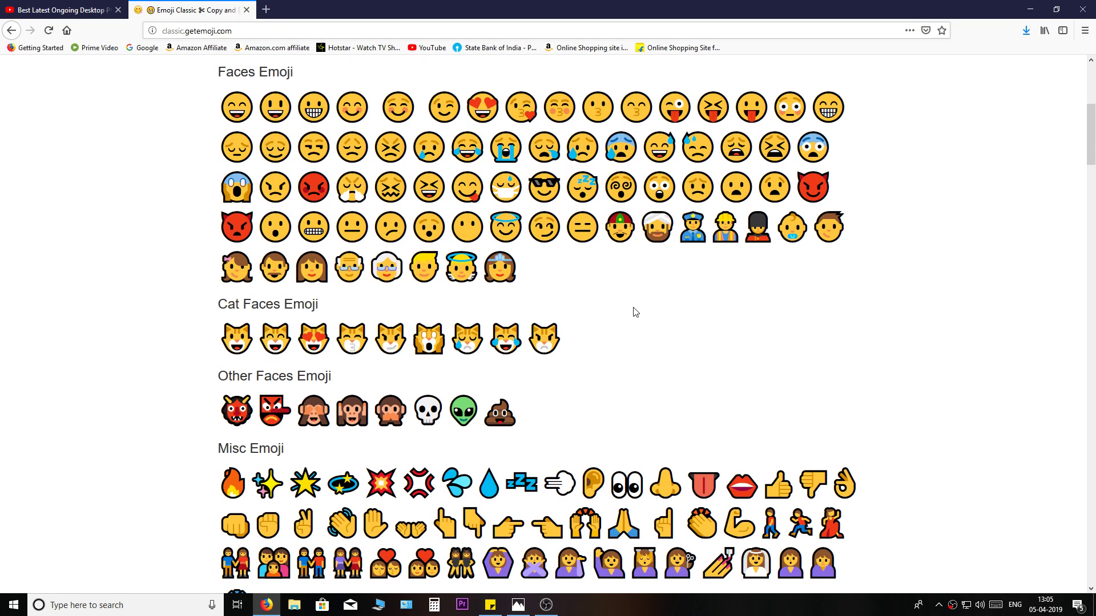
{"action": "scroll", "coordinate": [634, 312], "scroll_direction": "down", "scroll_amount": 1}
{"action": "scroll", "coordinate": [560, 322], "scroll_direction": "up", "scroll_amount": 1}
{"action": "left_click_drag", "start_coordinate": [290, 406], "coordinate": [258, 408]}
{"action": "right_click", "coordinate": [270, 404]}
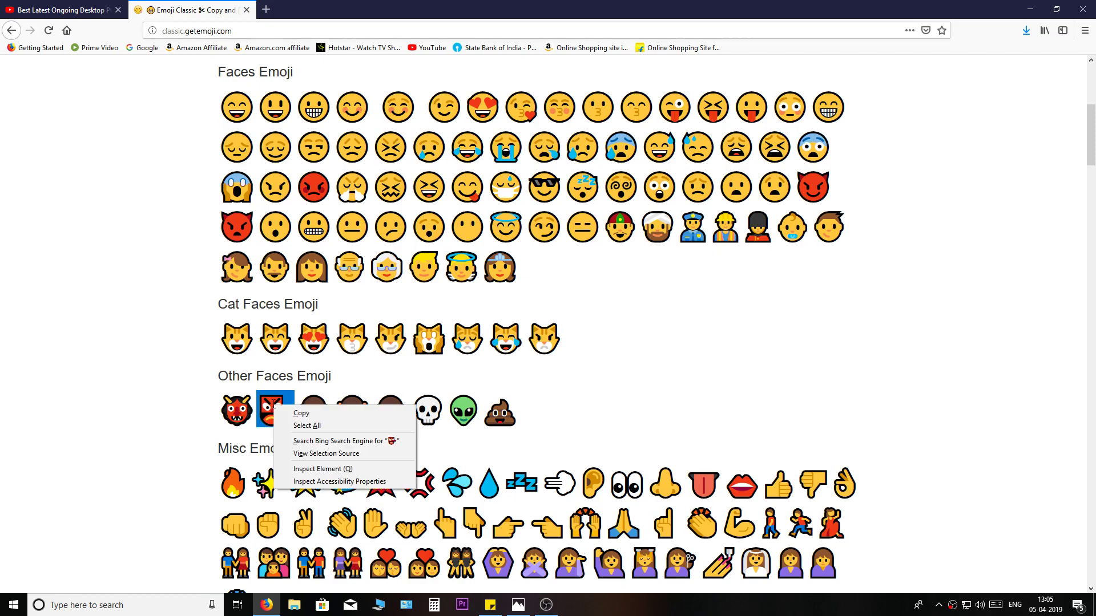
{"action": "left_click", "coordinate": [297, 415]}
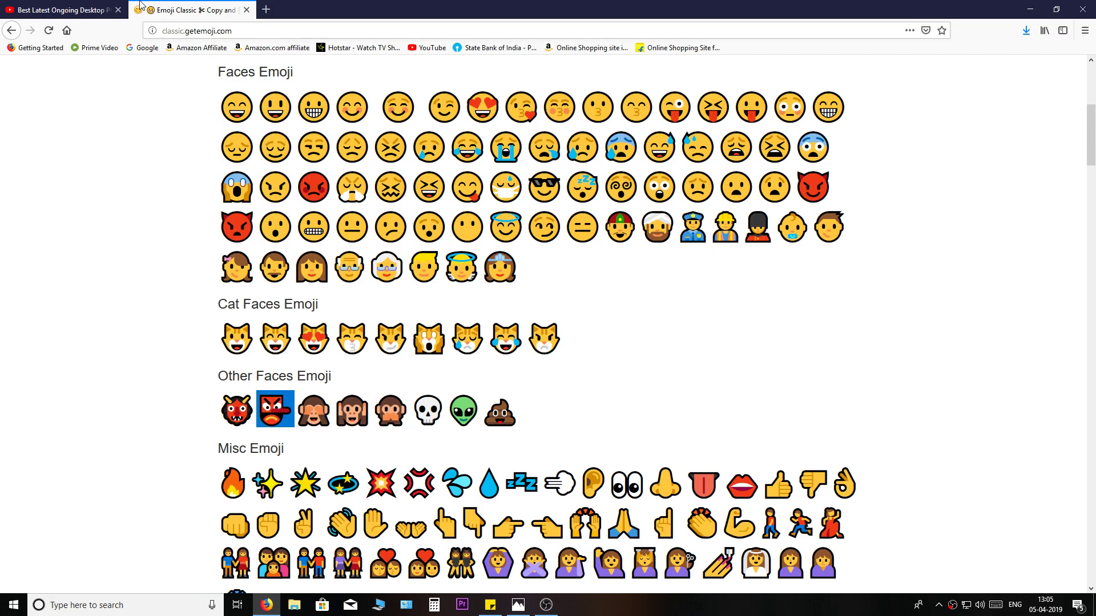
{"action": "left_click", "coordinate": [53, 7]}
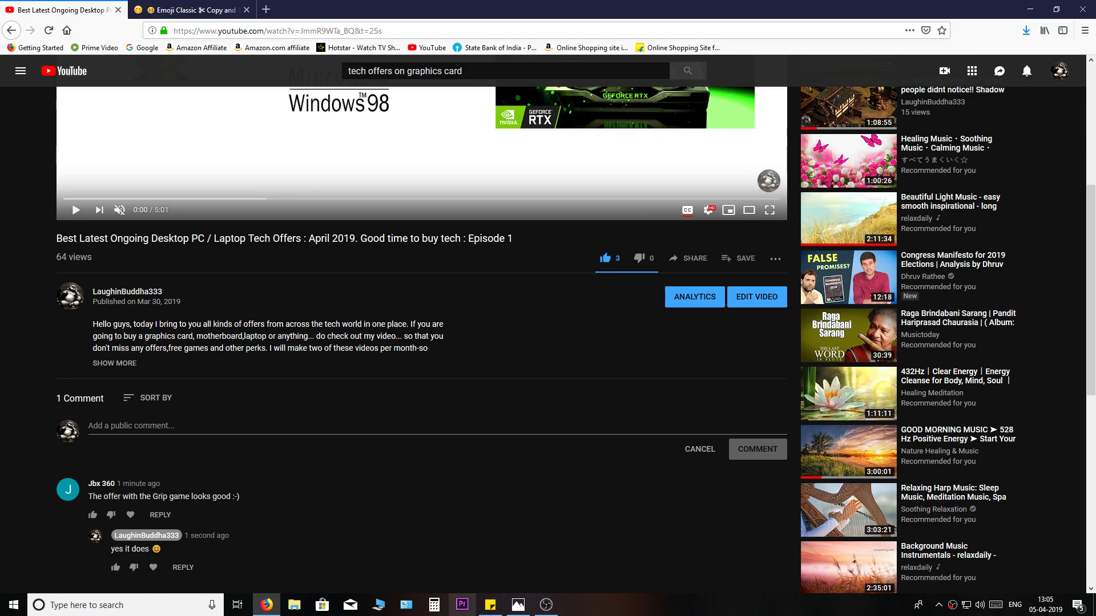
Paste the goblin emoji after the grinning emoji in the sticky note.
{"action": "left_click", "coordinate": [490, 605]}
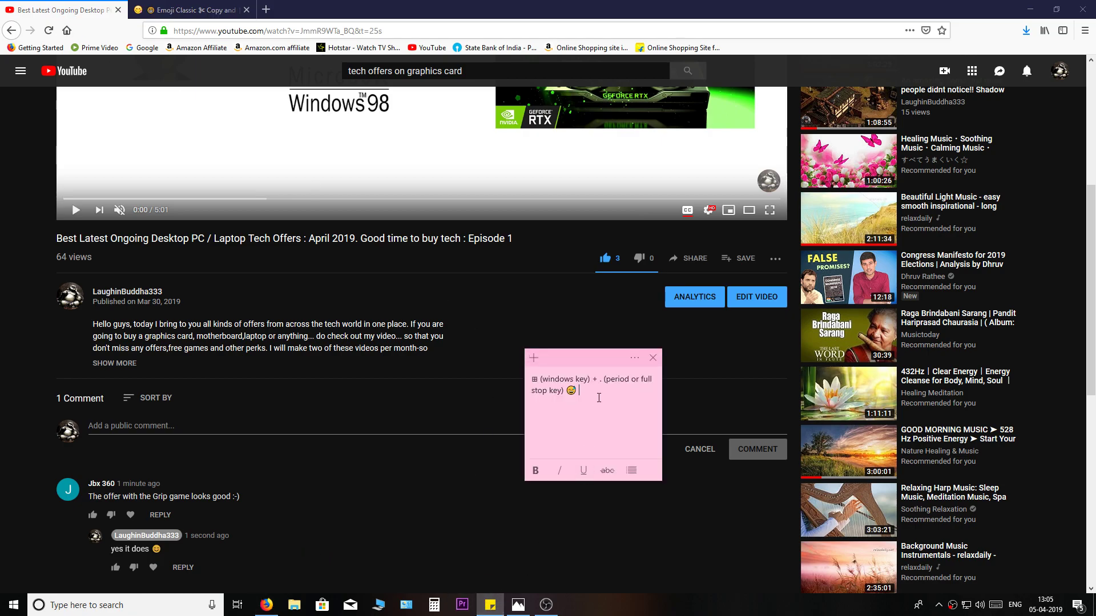
{"action": "right_click", "coordinate": [598, 398]}
{"action": "left_click", "coordinate": [597, 382]}
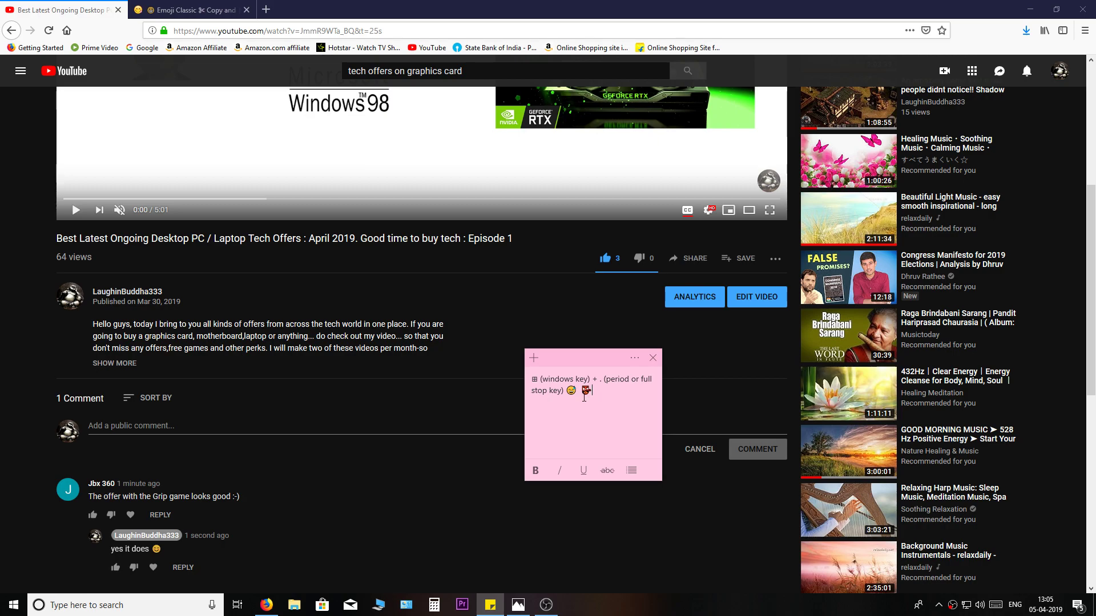